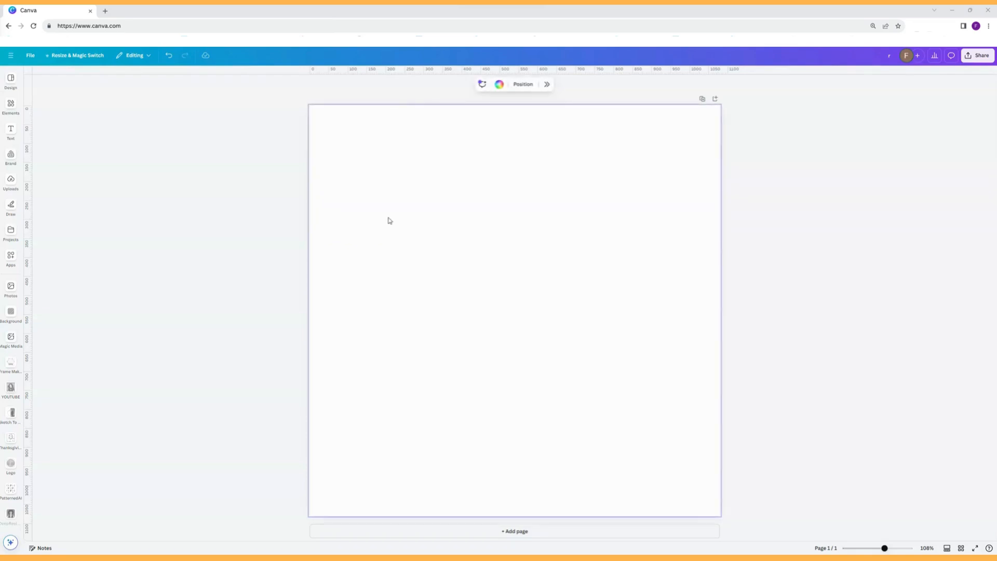
Add an orange square to the middle of the page and stretch its top edge upward into a taller rectangle.
{"action": "left_click", "coordinate": [11, 104]}
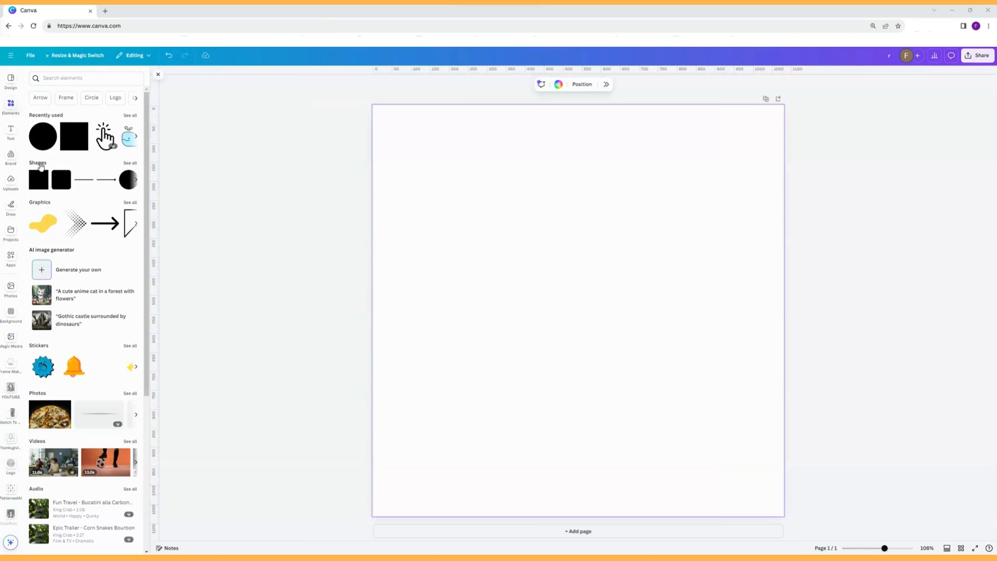
{"action": "left_click", "coordinate": [40, 165]}
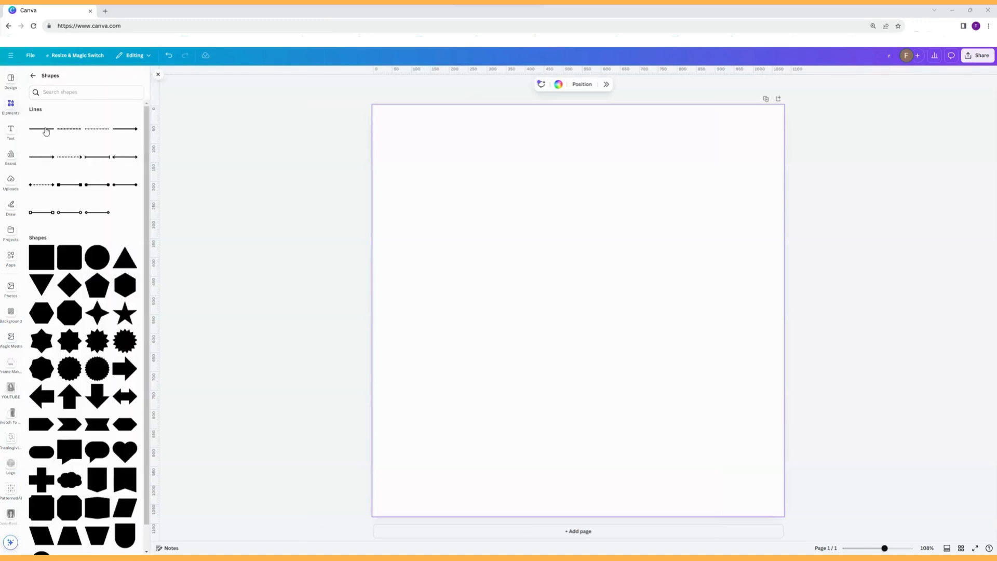
{"action": "left_click", "coordinate": [58, 92]}
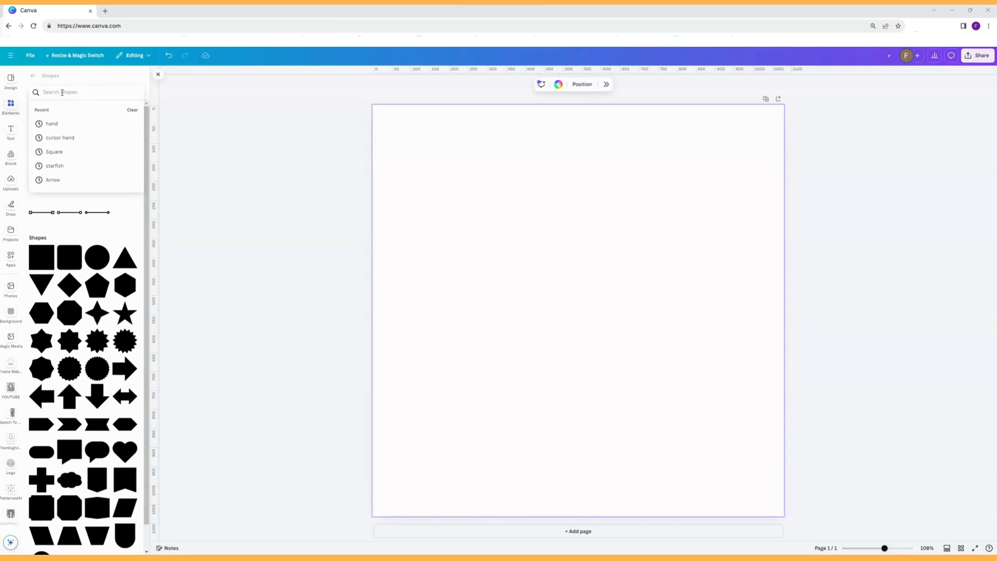
{"action": "left_click", "coordinate": [539, 275]}
{"action": "key", "text": "r"}
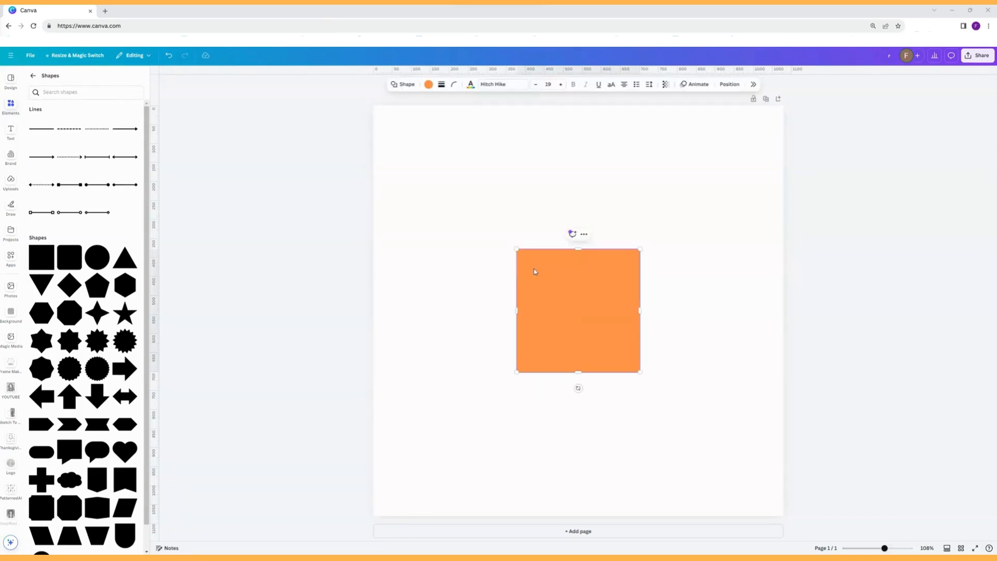
{"action": "left_click_drag", "start_coordinate": [579, 247], "coordinate": [570, 213]}
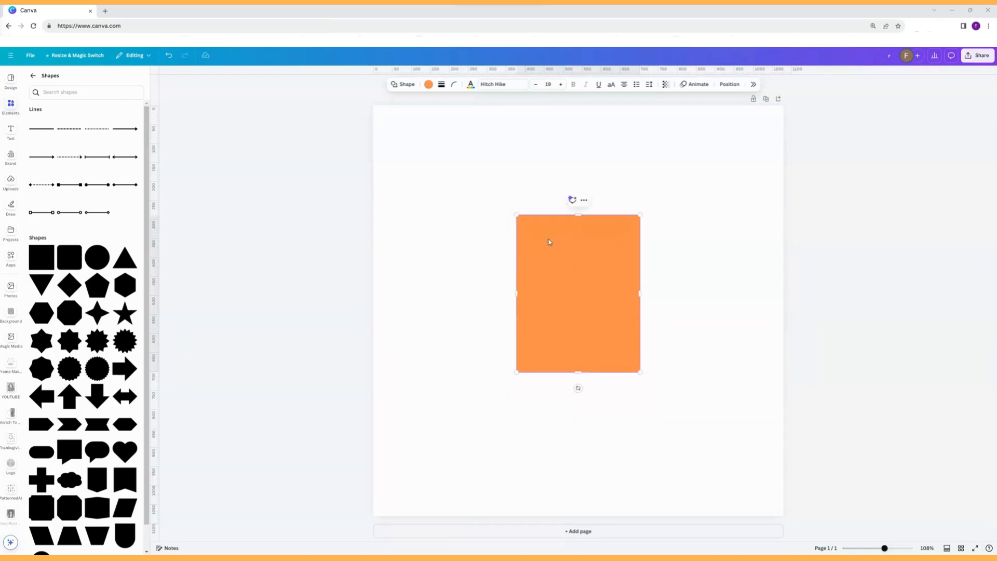
Add a circle over the lower part of the orange rectangle and fill it with solid black.
{"action": "left_click", "coordinate": [678, 242]}
{"action": "key", "text": "ctrl+z"}
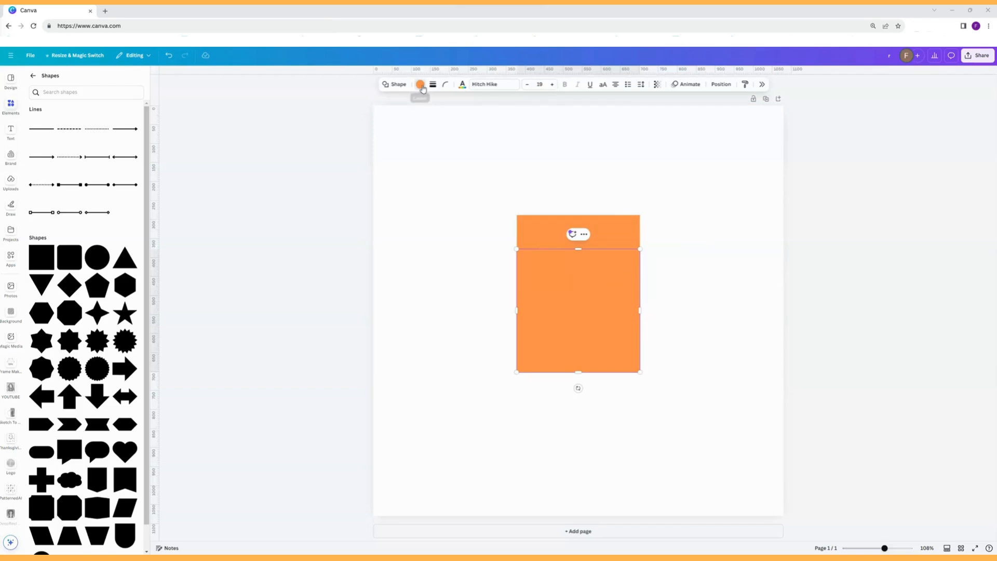
{"action": "left_click", "coordinate": [420, 84]}
{"action": "left_click", "coordinate": [897, 222]}
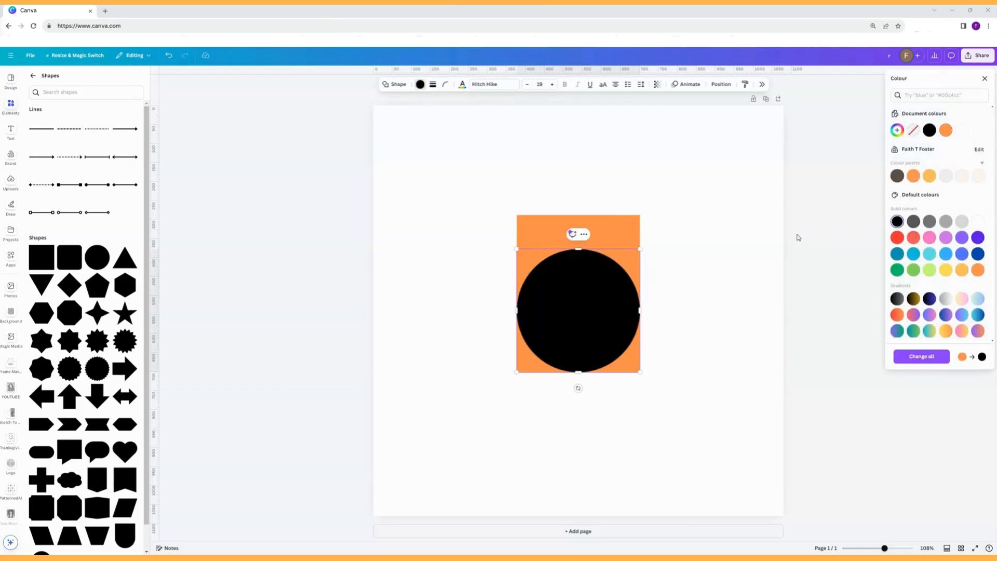
Add a horizontal line across the middle of the black circle.
{"action": "left_click", "coordinate": [680, 239]}
{"action": "key", "text": "l"}
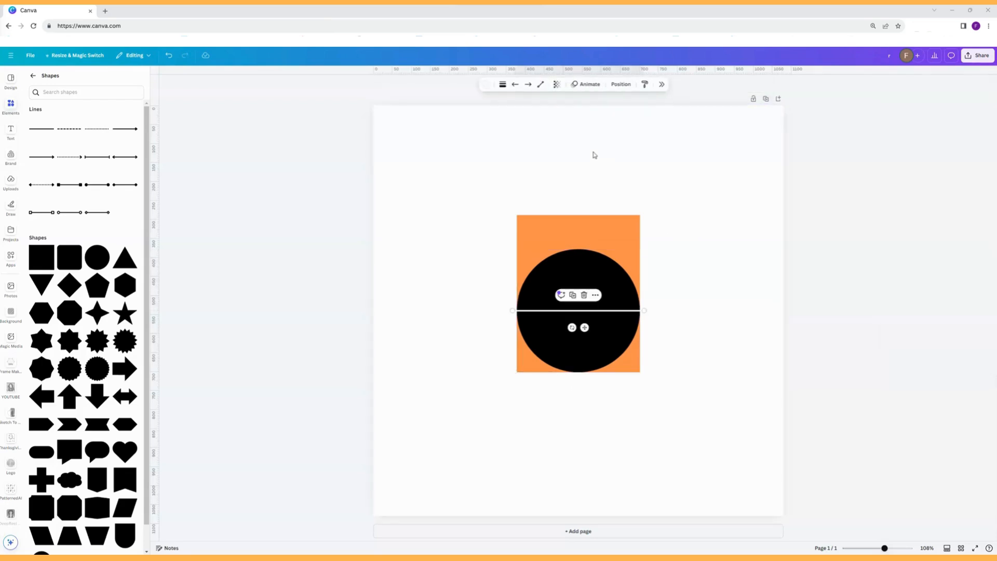
{"action": "left_click", "coordinate": [706, 227]}
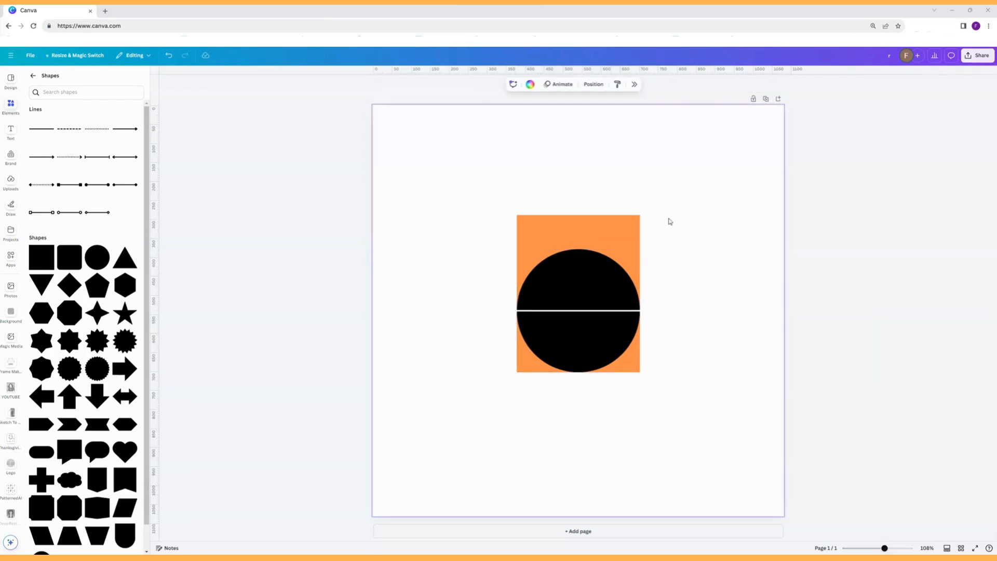
{"action": "left_click", "coordinate": [10, 129]}
{"action": "left_click", "coordinate": [71, 98]}
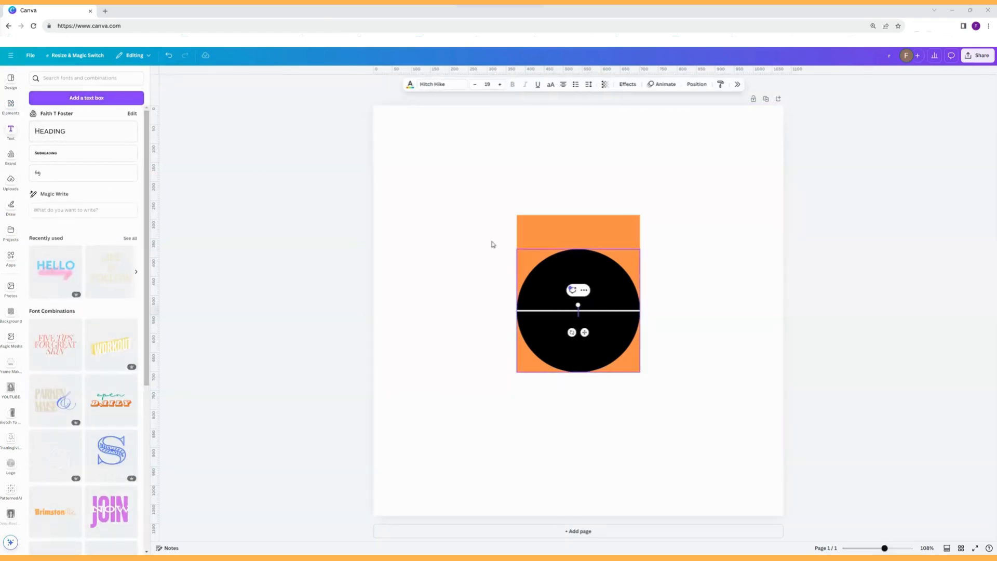
{"action": "left_click", "coordinate": [702, 288]}
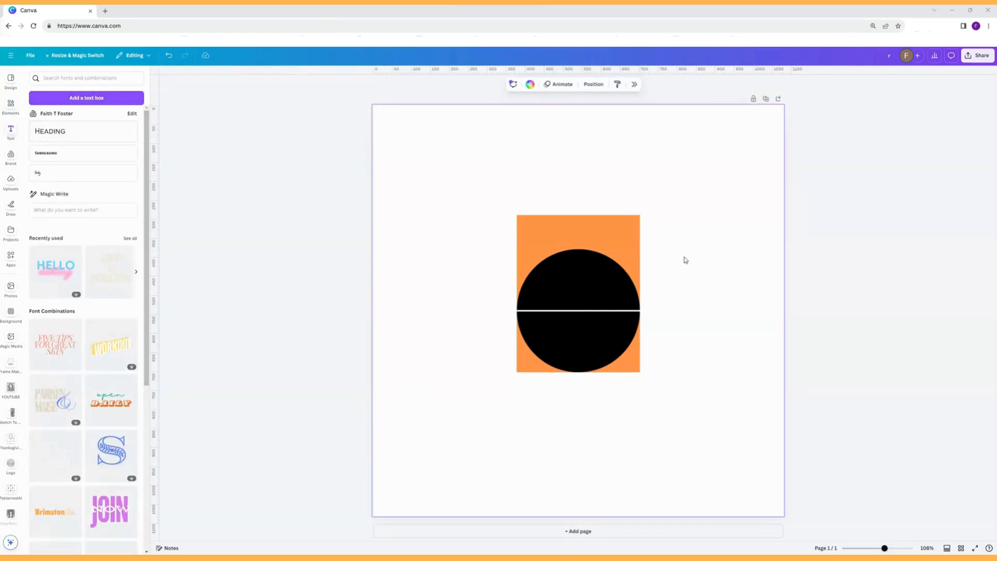
Add a text box at the centre of the page containing the sample text "dfjsdfjsdfj".
{"action": "type", "text": "text"}
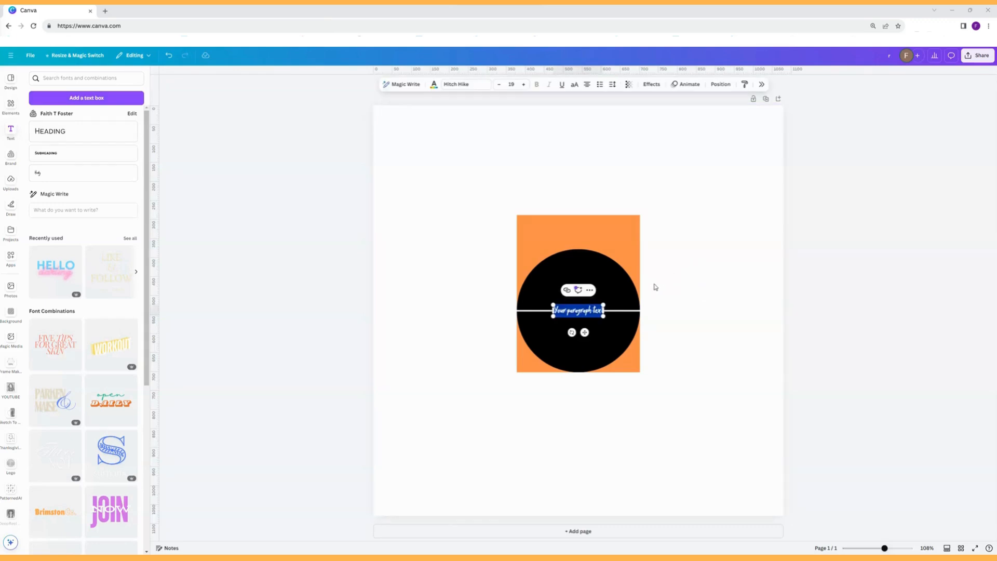
{"action": "type", "text": "dfjsdfjsdfj"}
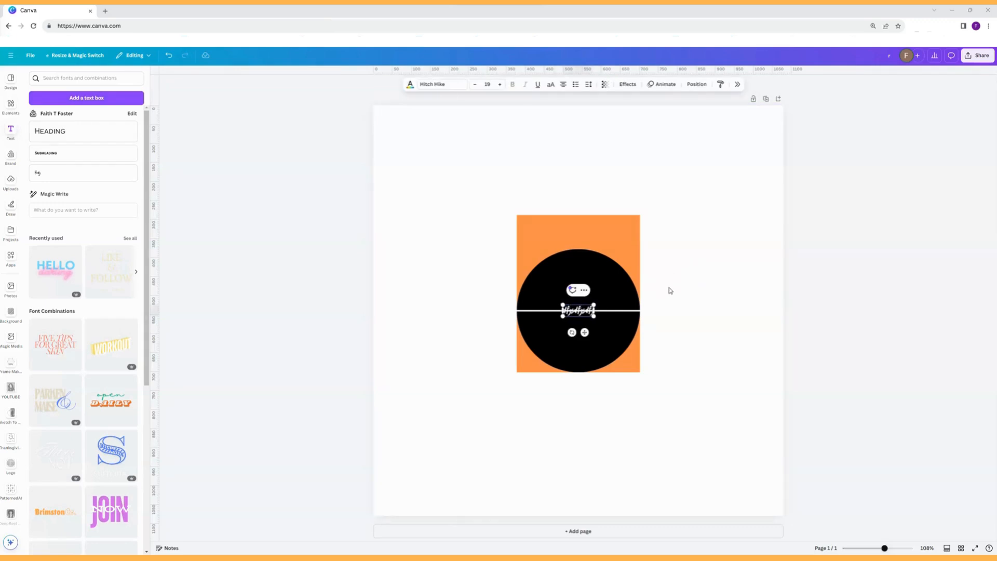
{"action": "left_click", "coordinate": [670, 290]}
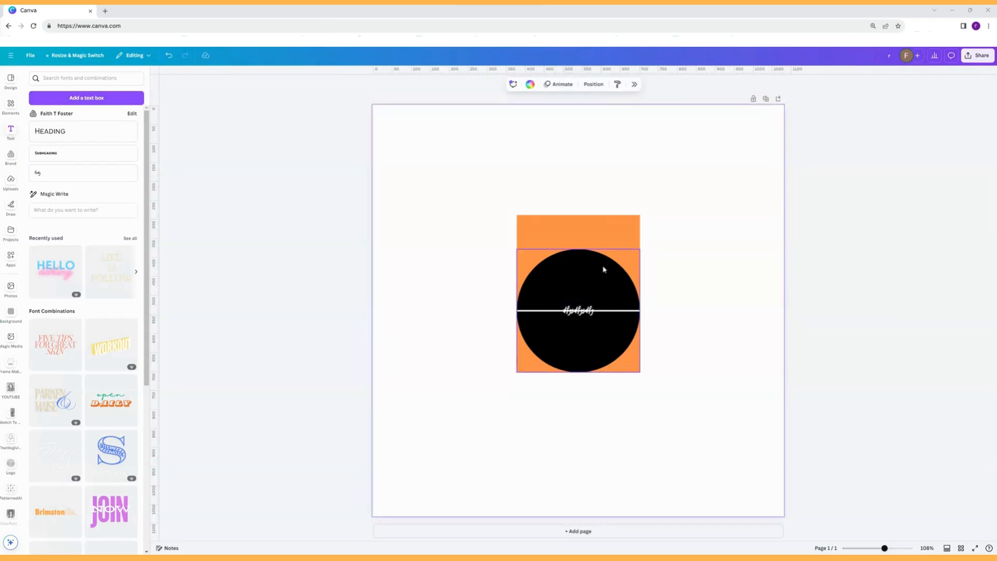
Enlarge the black circle from its upper-right corner so it extends beyond the orange rectangle.
{"action": "left_click", "coordinate": [585, 320]}
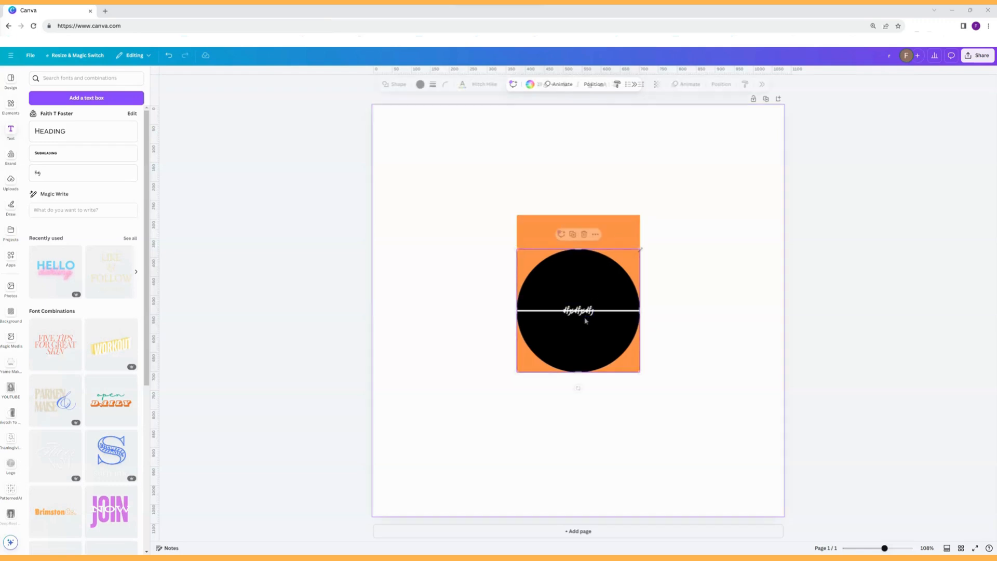
{"action": "left_click_drag", "start_coordinate": [639, 249], "coordinate": [702, 185]}
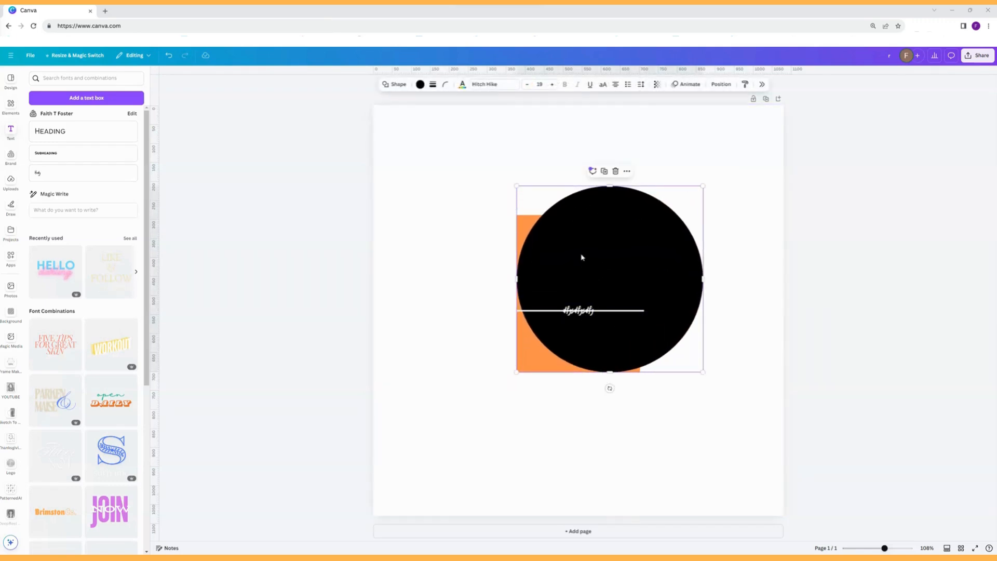
{"action": "left_click", "coordinate": [600, 432]}
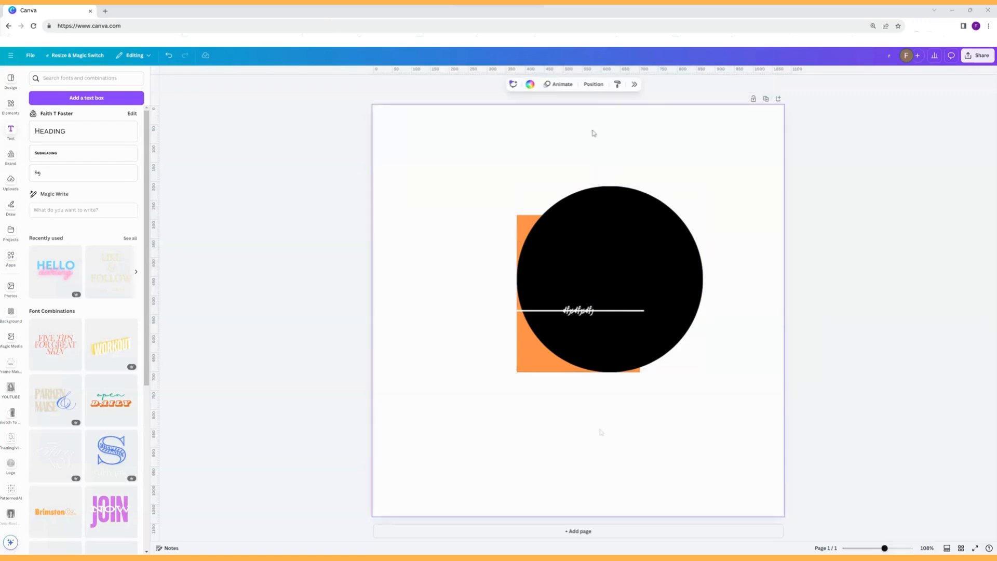
Show the page's layers and cycle the selection through the text, line, circle and rectangle one after another.
{"action": "left_click", "coordinate": [594, 85]}
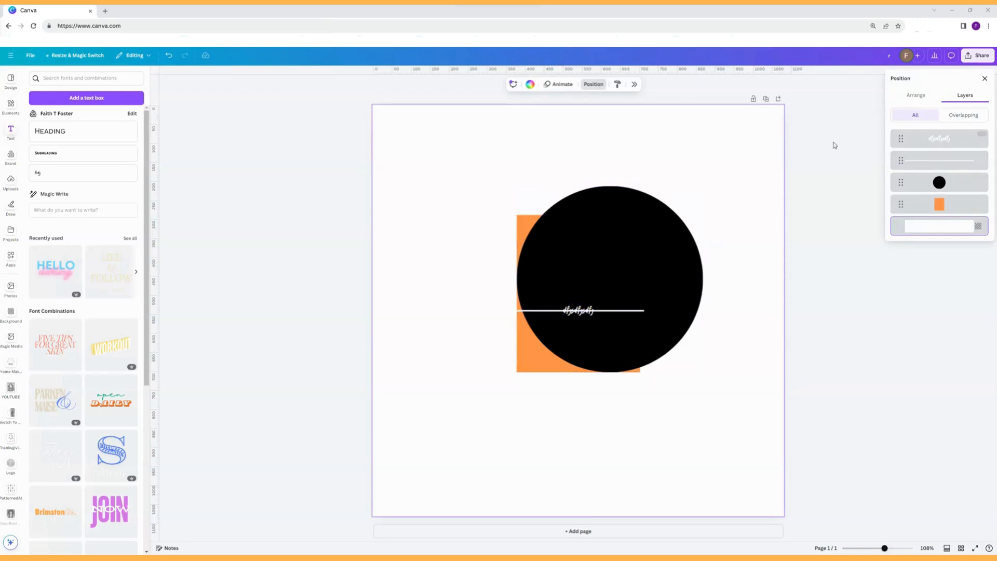
{"action": "left_click", "coordinate": [570, 312]}
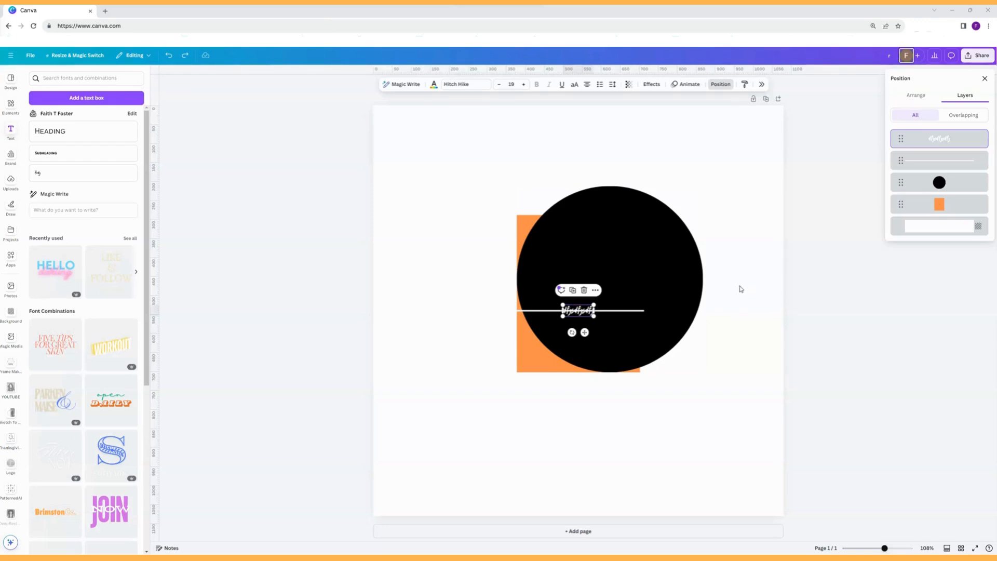
{"action": "left_click", "coordinate": [619, 312]}
{"action": "key", "text": "Tab"}
{"action": "key", "text": "Tab"}
{"action": "key", "text": "Tab"}
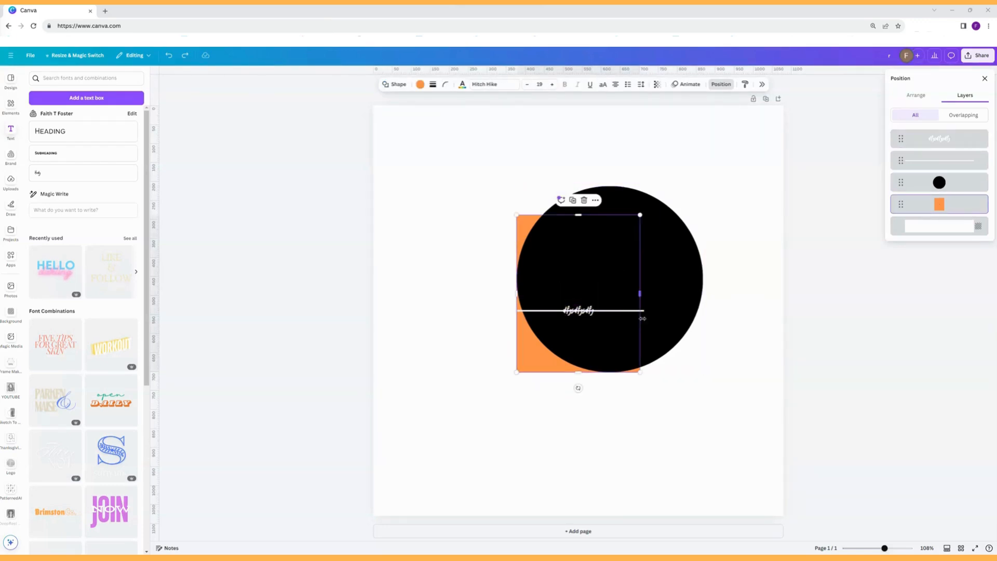
{"action": "left_click", "coordinate": [639, 314]}
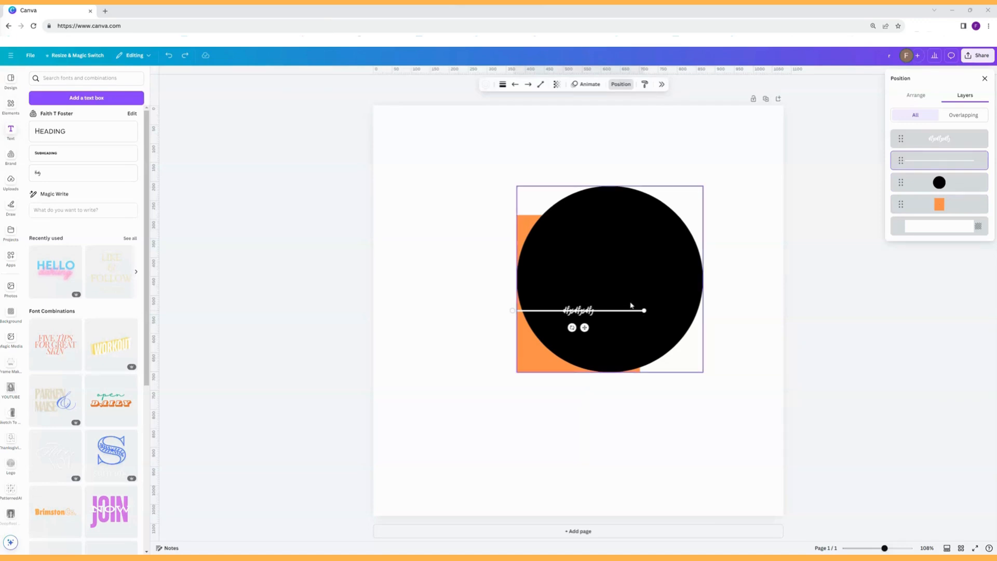
{"action": "key", "text": "Tab"}
{"action": "key", "text": "Tab"}
{"action": "key", "text": "Tab"}
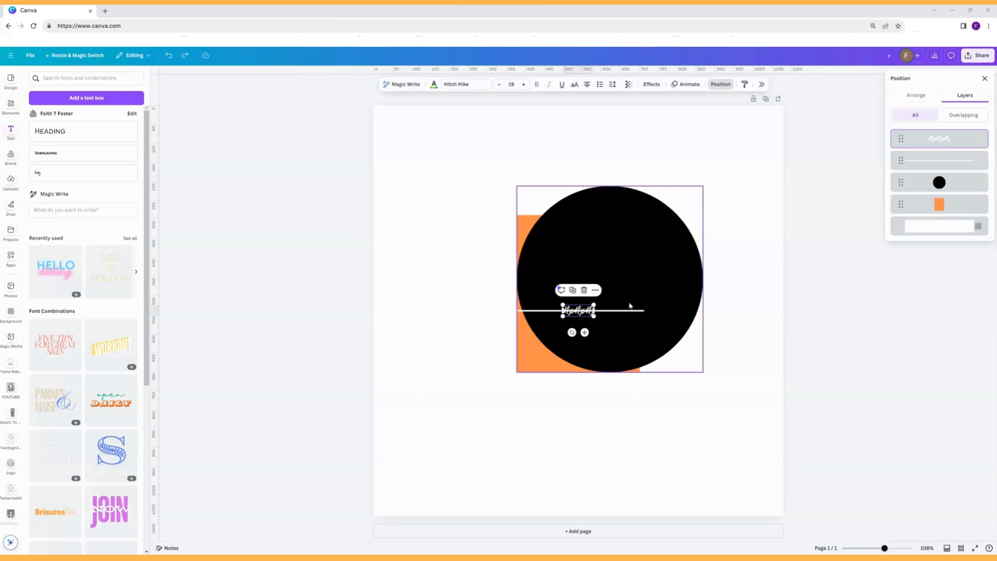
Step the selection through the elements stacked beneath the sample text, down to those behind the front ones.
{"action": "left_click", "coordinate": [614, 302], "text": "ctrl"}
{"action": "left_click", "coordinate": [590, 312], "text": "ctrl"}
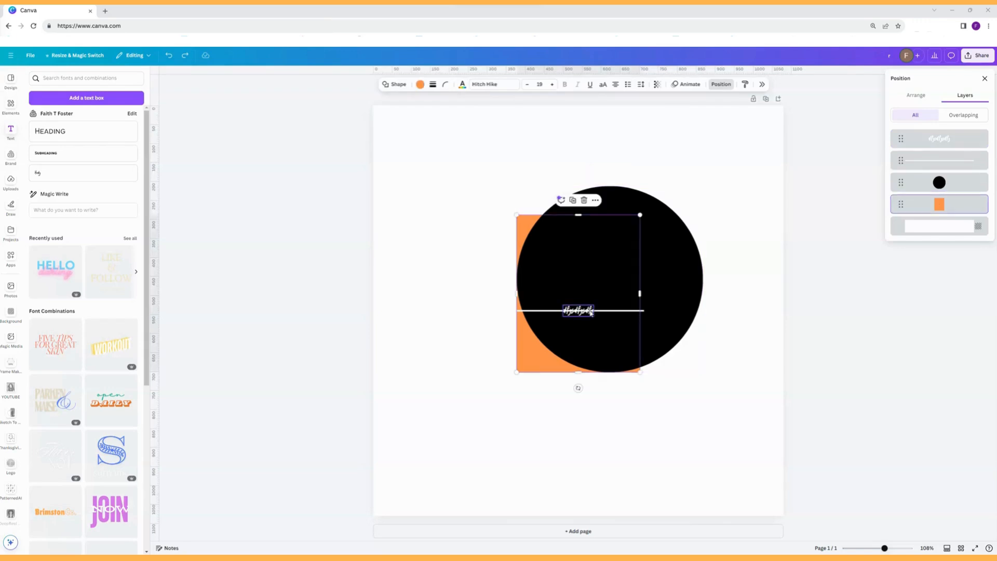
{"action": "left_click", "coordinate": [590, 311], "text": "ctrl"}
{"action": "left_click", "coordinate": [590, 312], "text": "ctrl"}
{"action": "left_click", "coordinate": [593, 313], "text": "ctrl"}
{"action": "left_click", "coordinate": [593, 314], "text": "ctrl"}
{"action": "left_click", "coordinate": [593, 313], "text": "ctrl"}
{"action": "left_click", "coordinate": [593, 313], "text": "ctrl"}
{"action": "left_click", "coordinate": [593, 313], "text": "ctrl"}
{"action": "left_click", "coordinate": [593, 314], "text": "ctrl"}
{"action": "left_click", "coordinate": [593, 313], "text": "ctrl"}
{"action": "left_click", "coordinate": [593, 314], "text": "ctrl"}
{"action": "left_click", "coordinate": [593, 313], "text": "ctrl"}
{"action": "left_click", "coordinate": [592, 313], "text": "ctrl"}
{"action": "left_click", "coordinate": [593, 312], "text": "ctrl"}
{"action": "left_click", "coordinate": [593, 311], "text": "ctrl"}
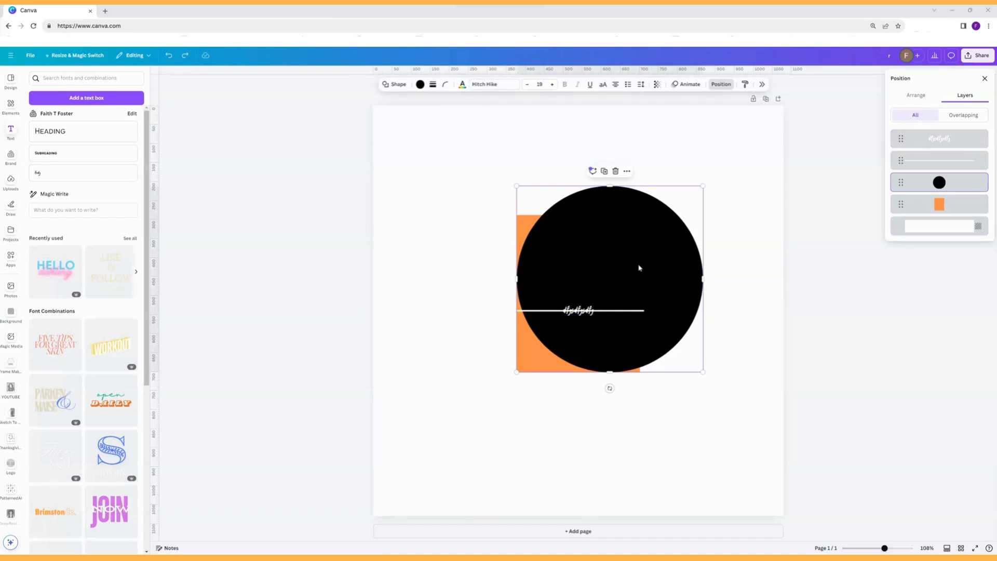
Move the black circle up and to the left, and fine-tune its horizontal position in small nudges.
{"action": "left_click_drag", "start_coordinate": [639, 267], "coordinate": [553, 239]}
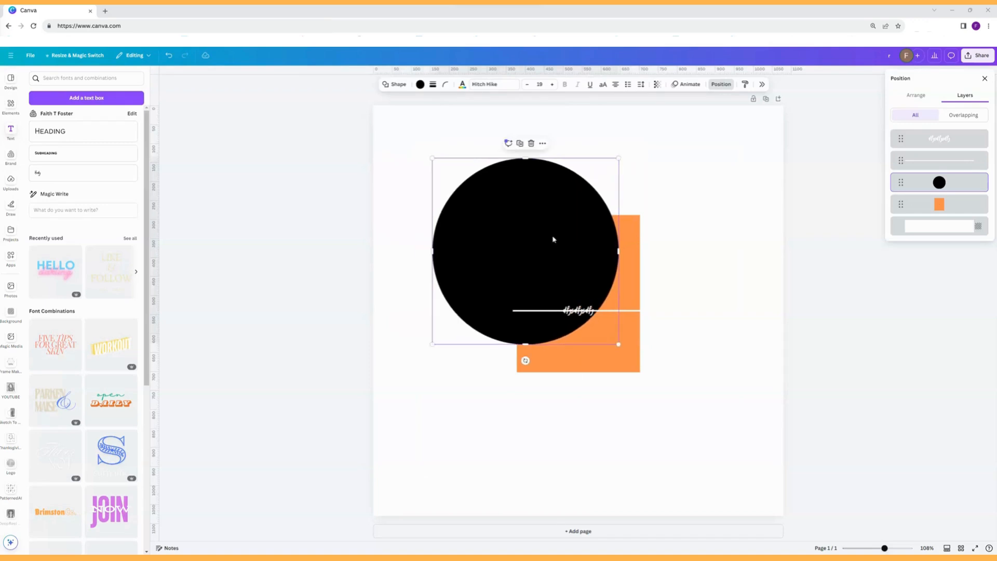
{"action": "key", "text": "Left"}
{"action": "key", "text": "Left"}
{"action": "key", "text": "Left"}
{"action": "key", "text": "Left"}
{"action": "key", "text": "Left"}
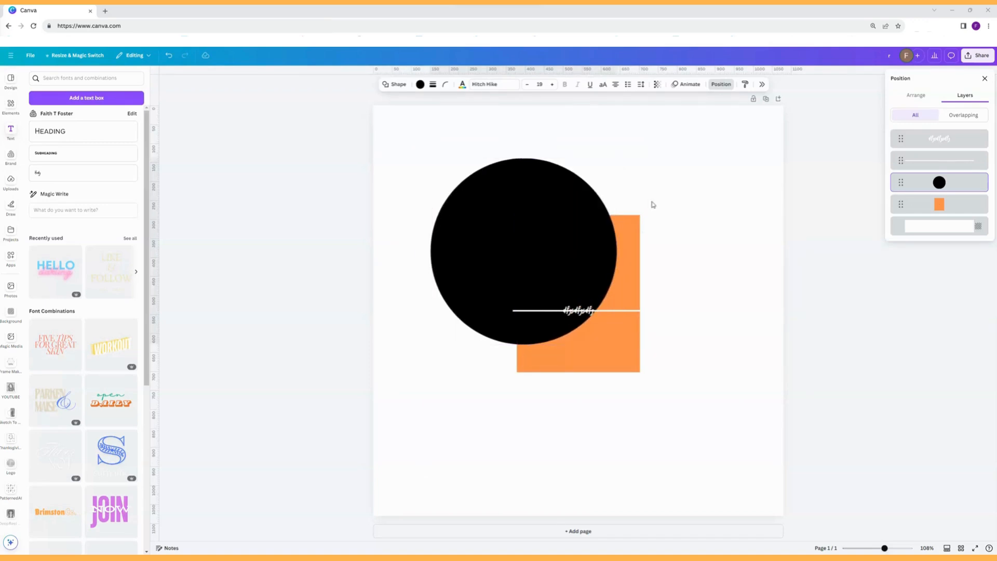
{"action": "key", "text": "Left"}
{"action": "key", "text": "Left"}
{"action": "key", "text": "Left"}
{"action": "key", "text": "Left"}
{"action": "key", "text": "Left"}
{"action": "key", "text": "Left"}
{"action": "key", "text": "Left"}
{"action": "key", "text": "Left"}
{"action": "key", "text": "Left"}
{"action": "key", "text": "Left"}
{"action": "key", "text": "Left"}
{"action": "key", "text": "Left"}
{"action": "key", "text": "Left"}
{"action": "key", "text": "Left"}
{"action": "key", "text": "Left"}
{"action": "key", "text": "Left"}
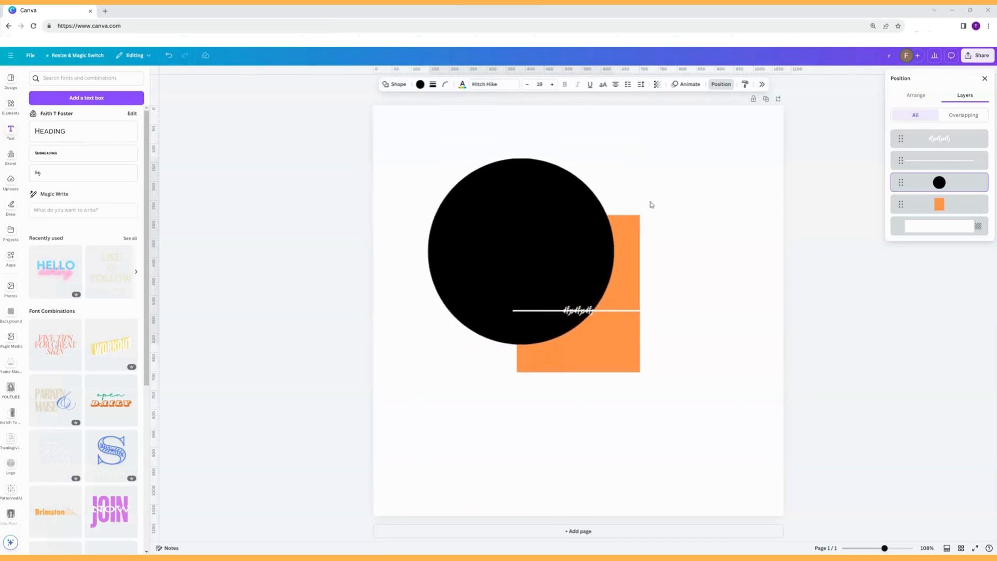
{"action": "key", "text": "Right"}
{"action": "key", "text": "Right"}
{"action": "key", "text": "Right"}
{"action": "key", "text": "Right"}
{"action": "key", "text": "Right"}
{"action": "key", "text": "Right"}
{"action": "key", "text": "Right"}
{"action": "key", "text": "Right"}
{"action": "key", "text": "Right"}
{"action": "key", "text": "Right"}
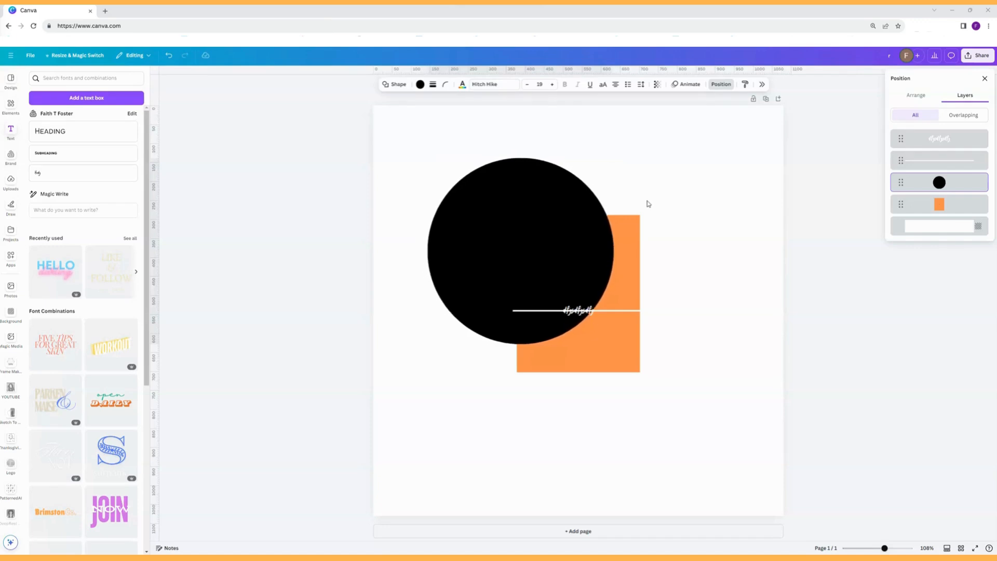
Nudge the black circle up and down in small increments, leaving it slightly lower on the page.
{"action": "key", "text": "Up"}
{"action": "key", "text": "Up"}
{"action": "key", "text": "Up"}
{"action": "key", "text": "Up"}
{"action": "key", "text": "Up"}
{"action": "key", "text": "Up"}
{"action": "key", "text": "Up"}
{"action": "key", "text": "Up"}
{"action": "key", "text": "Up"}
{"action": "key", "text": "Up"}
{"action": "key", "text": "Up"}
{"action": "key", "text": "Up"}
{"action": "key", "text": "Up"}
{"action": "key", "text": "Up"}
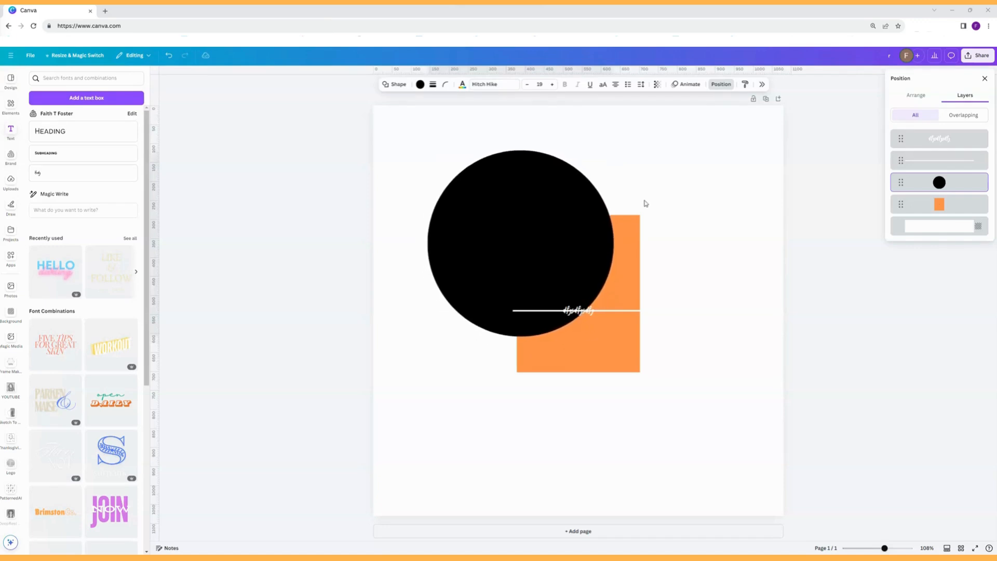
{"action": "key", "text": "Down"}
{"action": "key", "text": "Up"}
{"action": "key", "text": "Up"}
{"action": "key", "text": "Up"}
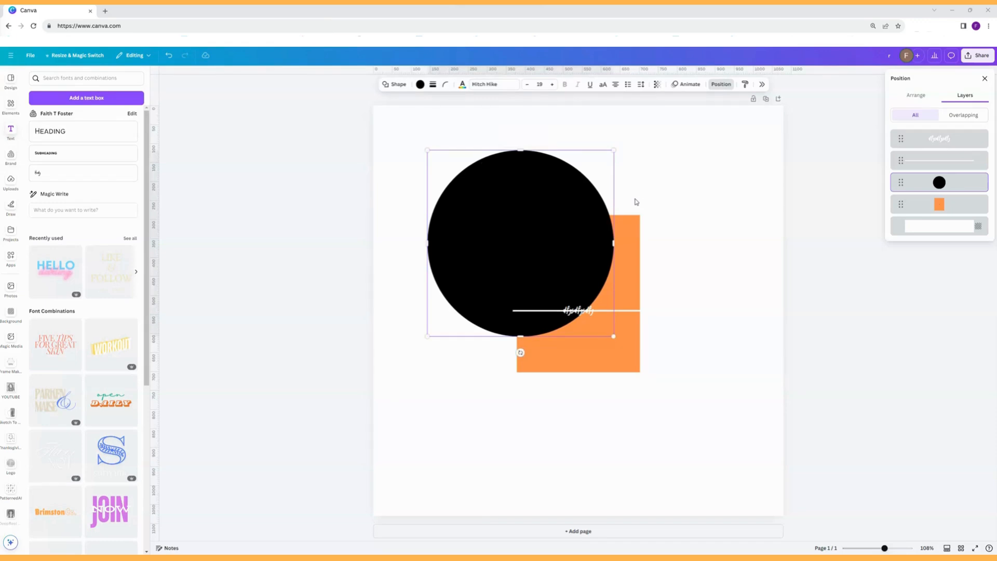
{"action": "key", "text": "Down"}
{"action": "key", "text": "Down"}
{"action": "key", "text": "Down"}
{"action": "key", "text": "Down"}
{"action": "key", "text": "Down"}
{"action": "key", "text": "Down"}
{"action": "key", "text": "Down"}
{"action": "key", "text": "Down"}
{"action": "key", "text": "Down"}
{"action": "key", "text": "Down"}
{"action": "key", "text": "Down"}
{"action": "key", "text": "Down"}
{"action": "key", "text": "Down"}
{"action": "key", "text": "Down"}
{"action": "key", "text": "Down"}
{"action": "key", "text": "Down"}
{"action": "key", "text": "Down"}
{"action": "key", "text": "Down"}
{"action": "key", "text": "Down"}
{"action": "key", "text": "Down"}
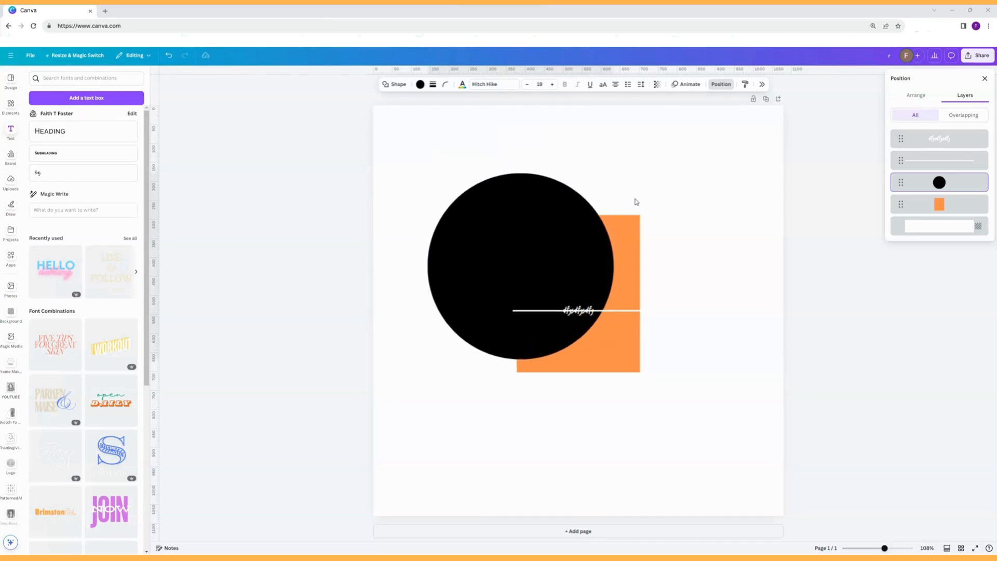
Shift the black circle left and up in larger increments, finishing with a slight move back down.
{"action": "key", "text": "shift+Left"}
{"action": "key", "text": "shift+Left"}
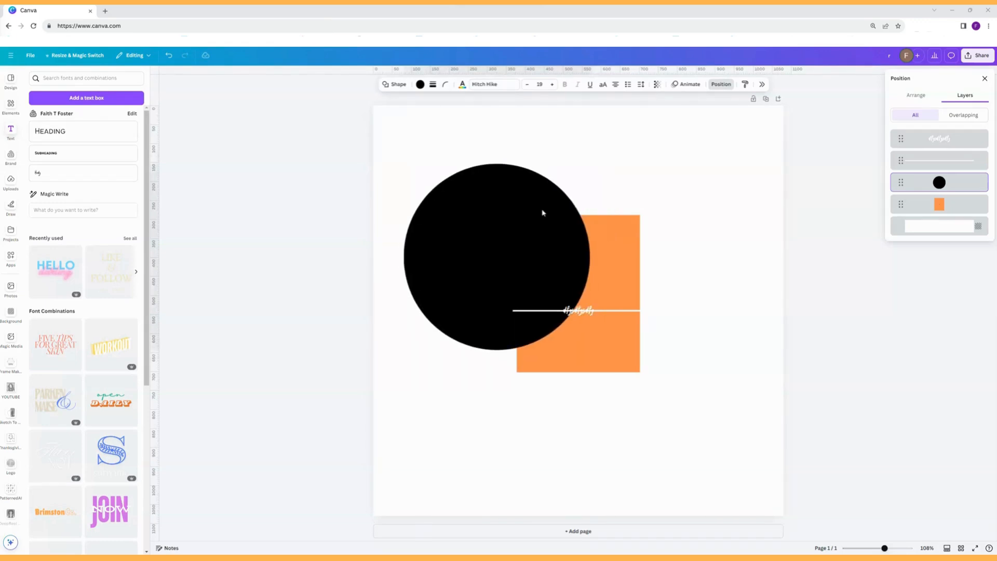
{"action": "key", "text": "shift+Up"}
{"action": "key", "text": "shift+Up"}
{"action": "key", "text": "shift+Up"}
{"action": "key", "text": "shift+Left"}
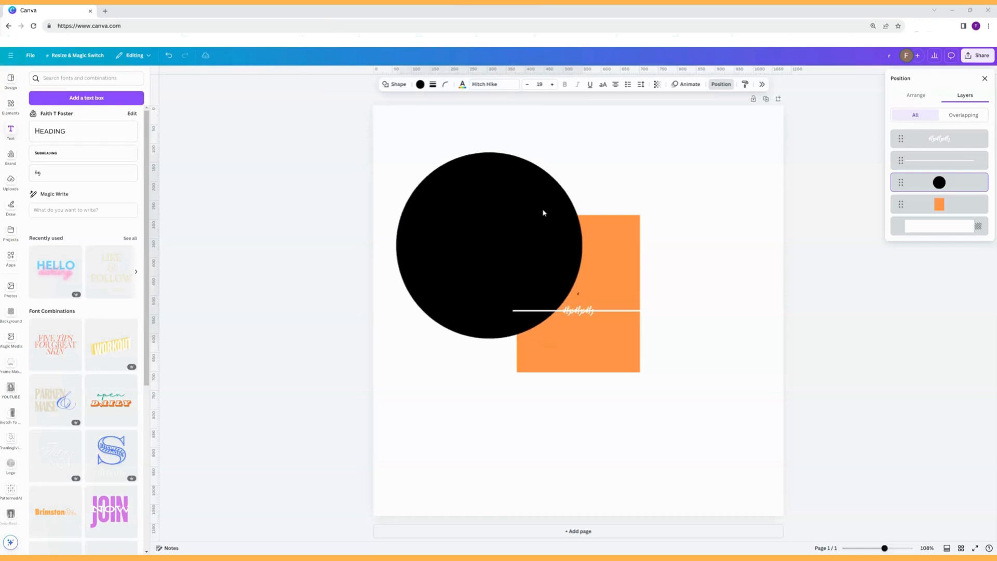
{"action": "key", "text": "shift+Left"}
{"action": "key", "text": "shift+Down"}
{"action": "key", "text": "shift+Down"}
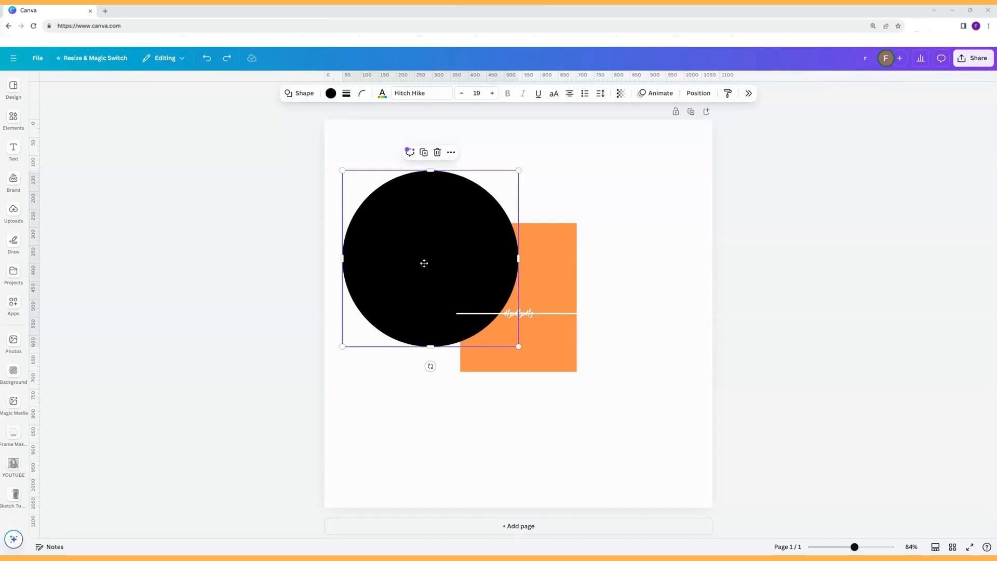
Move the black circle down and to the right over the orange rectangle.
{"action": "left_click_drag", "start_coordinate": [421, 269], "coordinate": [459, 291]}
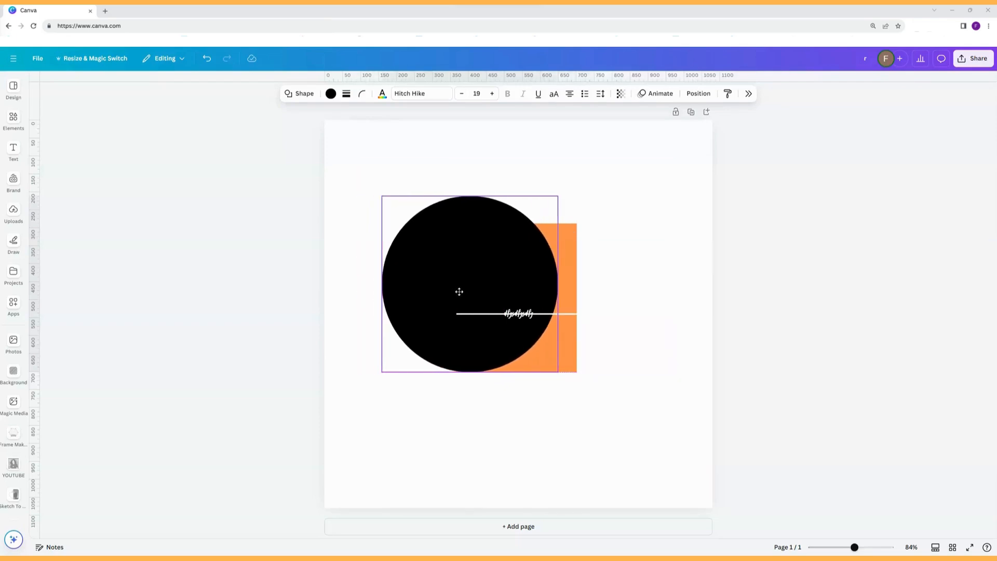
{"action": "left_click_drag", "start_coordinate": [459, 291], "coordinate": [499, 296]}
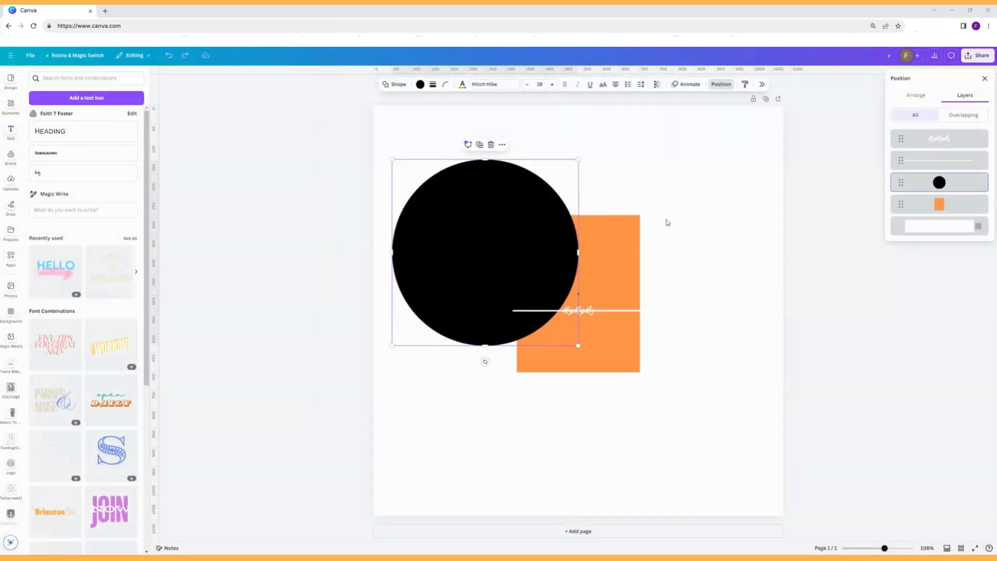
Add a solid black border with weight 4 to the orange rectangle.
{"action": "left_click", "coordinate": [622, 242]}
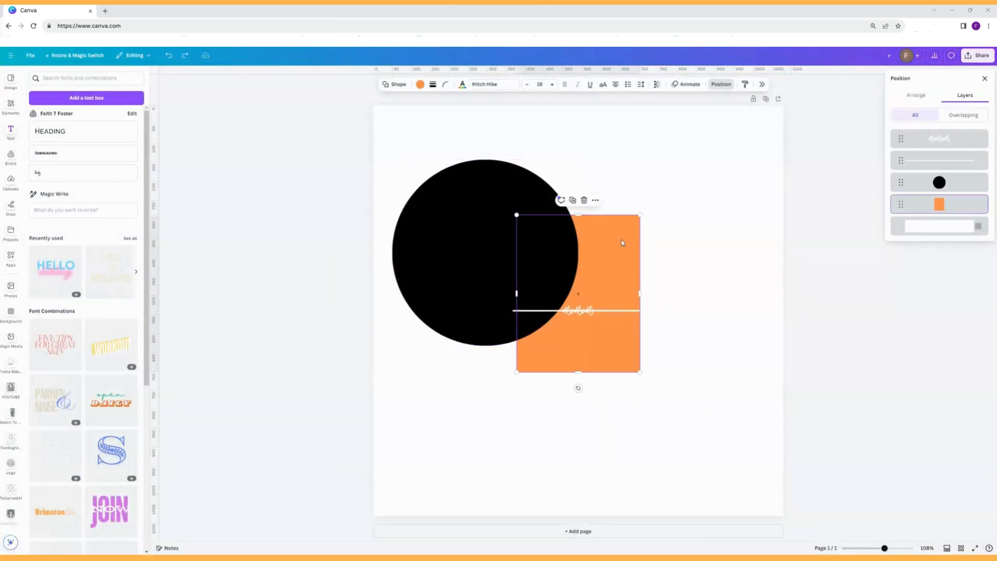
{"action": "left_click", "coordinate": [432, 85]}
{"action": "left_click", "coordinate": [412, 107]}
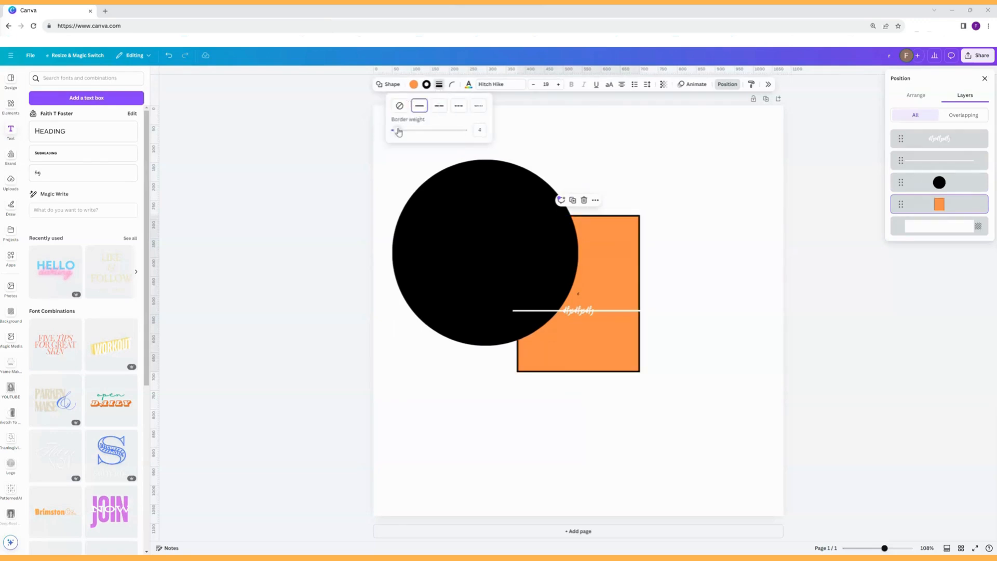
{"action": "left_click", "coordinate": [614, 160]}
Duplicate the bordered orange rectangle eight times so the copies cascade down and to the right.
{"action": "left_click", "coordinate": [607, 225]}
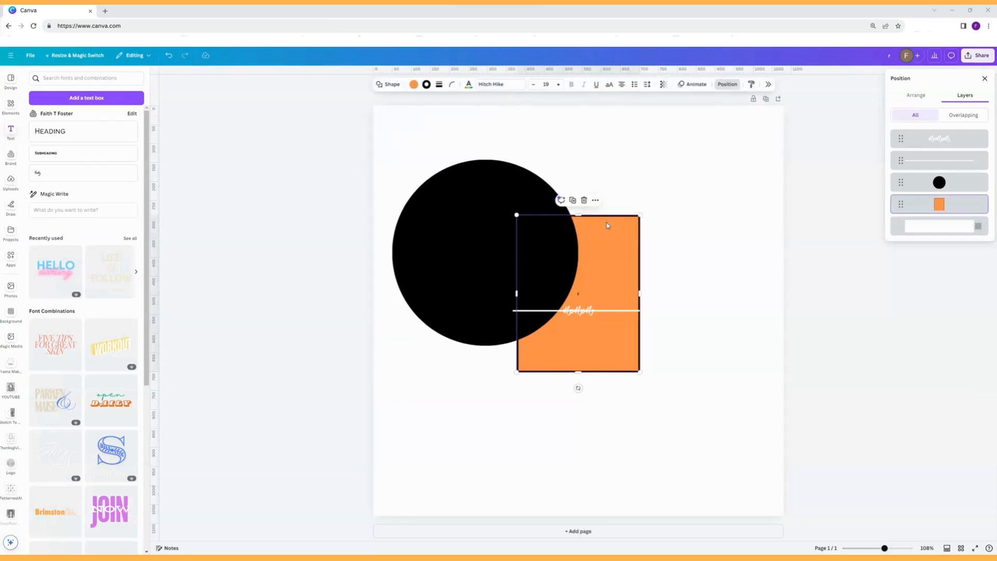
{"action": "left_click", "coordinate": [572, 201]}
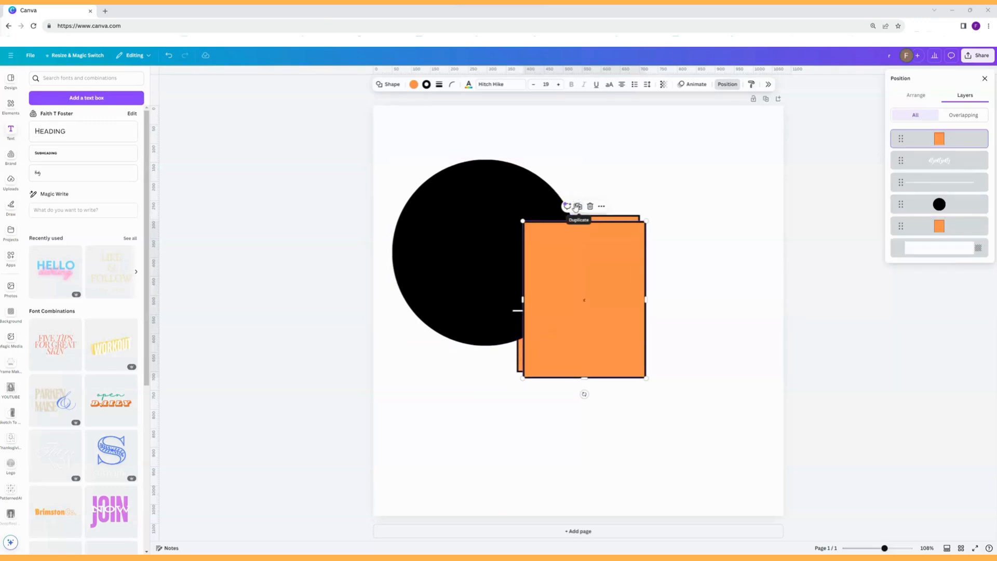
{"action": "left_click", "coordinate": [582, 209]}
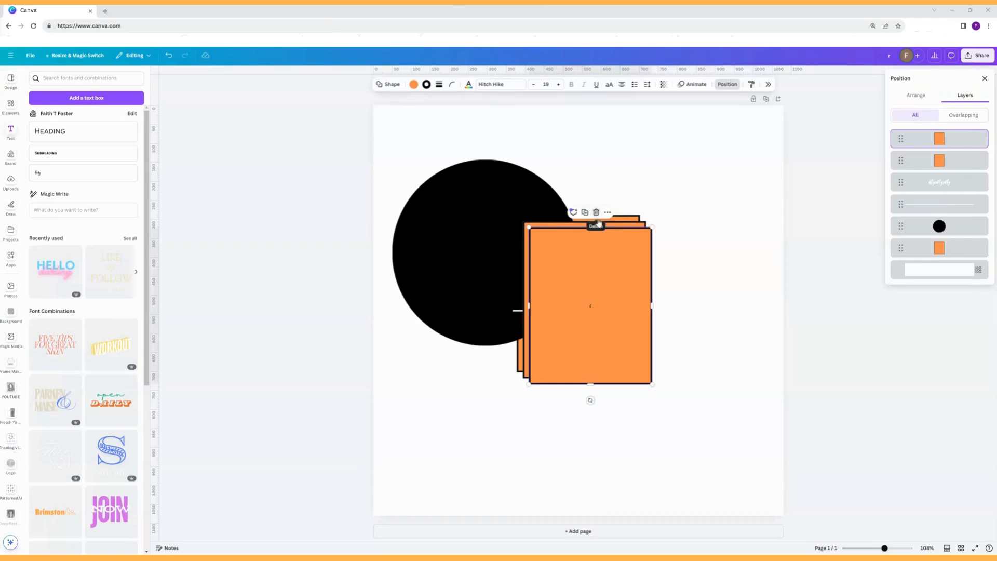
{"action": "left_click", "coordinate": [586, 213]}
{"action": "left_click", "coordinate": [591, 218]}
{"action": "left_click", "coordinate": [598, 224]}
{"action": "left_click", "coordinate": [604, 230]}
{"action": "left_click", "coordinate": [609, 235]}
{"action": "left_click", "coordinate": [615, 239]}
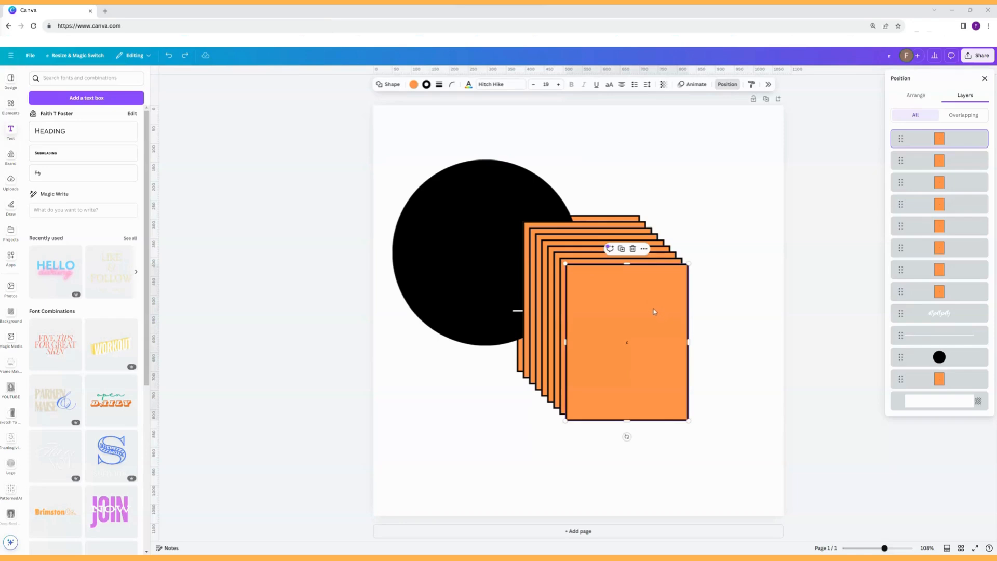
Place the frontmost rectangle copy at the page's lower left, and delete the nine topmost orange copies together.
{"action": "left_click_drag", "start_coordinate": [654, 311], "coordinate": [524, 394]}
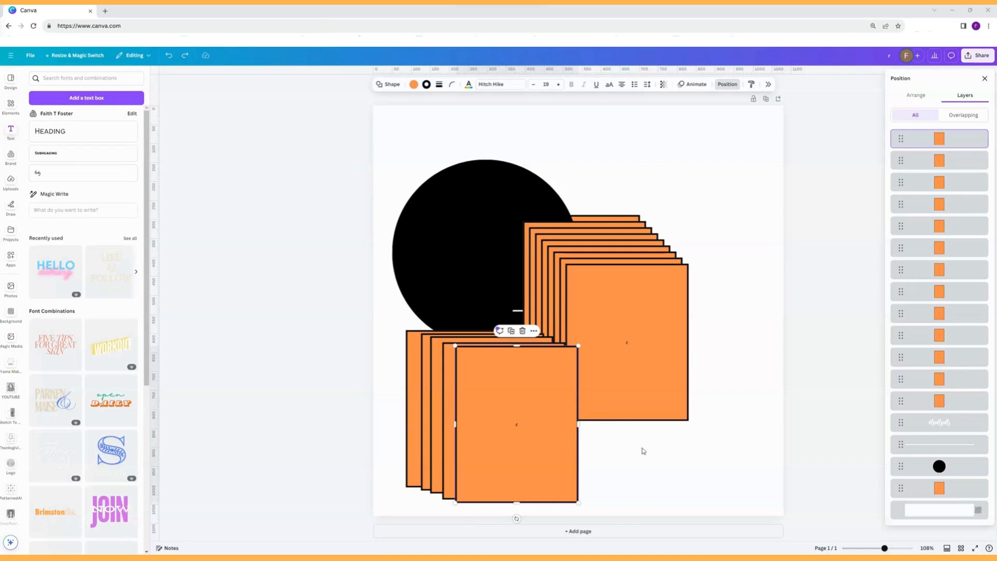
{"action": "mouse_move", "coordinate": [629, 452]}
{"action": "left_mouse_down"}
{"action": "mouse_move", "coordinate": [484, 407]}
{"action": "mouse_move", "coordinate": [411, 401]}
{"action": "left_mouse_up"}
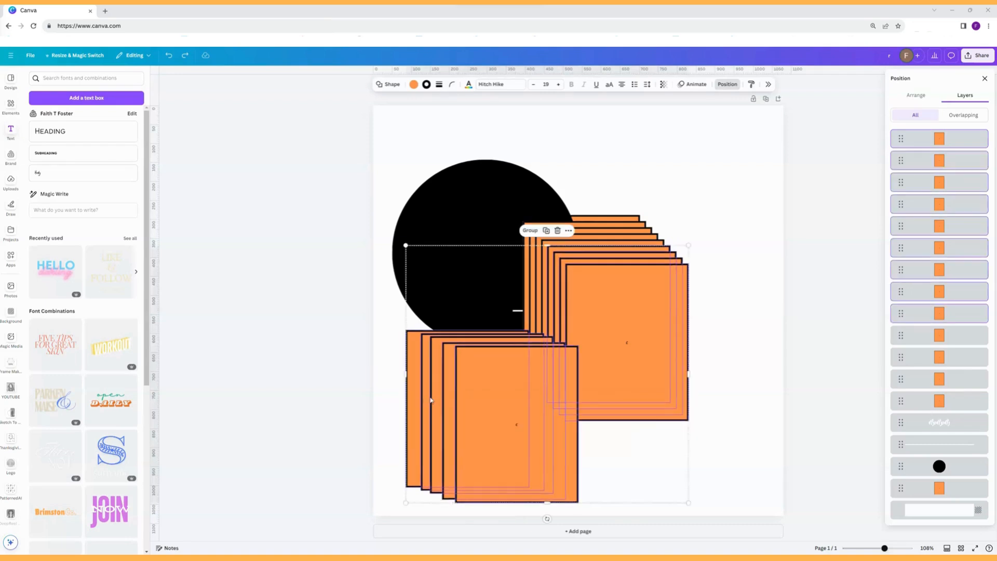
{"action": "key", "text": "Delete"}
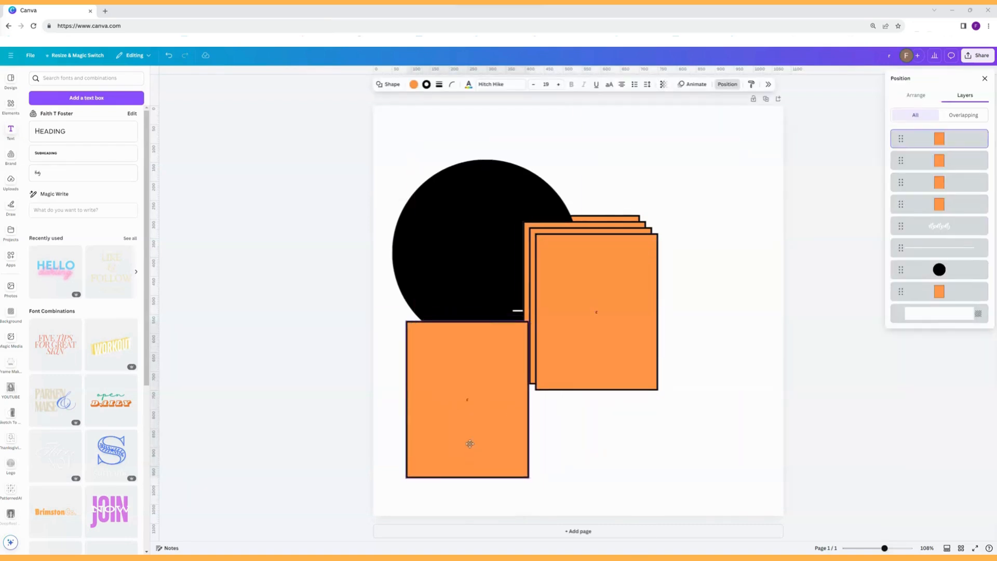
Move another orange copy down beside the lower-left rectangle, level with it and slightly overlapping, and try shifting it further right.
{"action": "left_click_drag", "start_coordinate": [596, 372], "coordinate": [555, 456]}
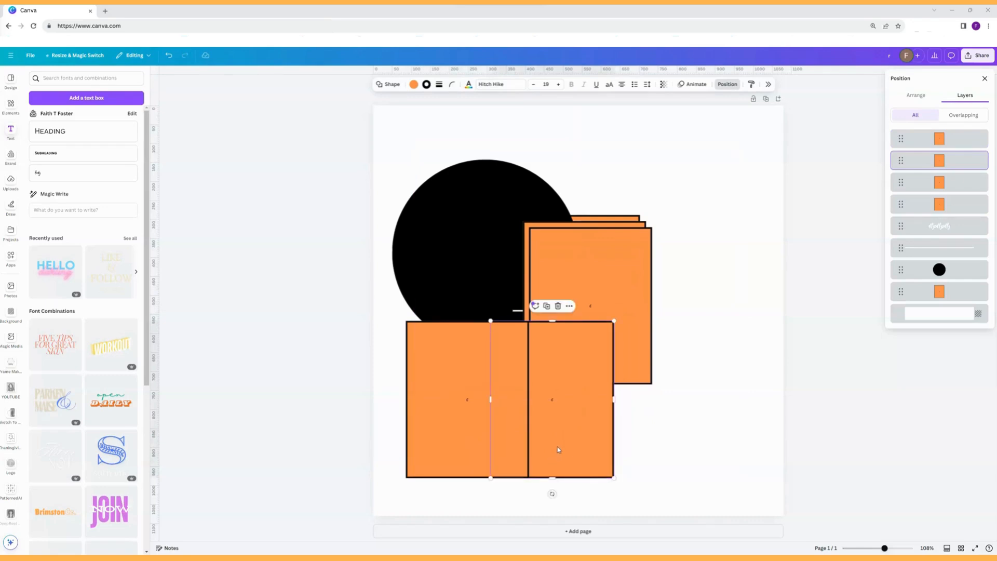
{"action": "left_click_drag", "start_coordinate": [560, 448], "coordinate": [712, 454]}
{"action": "left_click", "coordinate": [728, 325]}
{"action": "key", "text": "ctrl+z"}
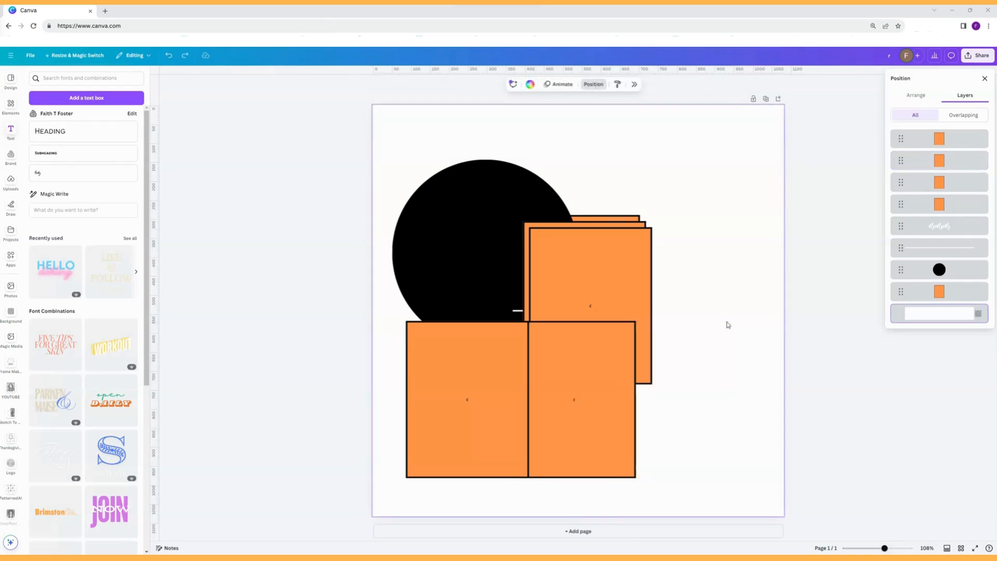
Close the layers list, and zoom the page out to 75% and back in to 100%.
{"action": "left_click", "coordinate": [984, 78]}
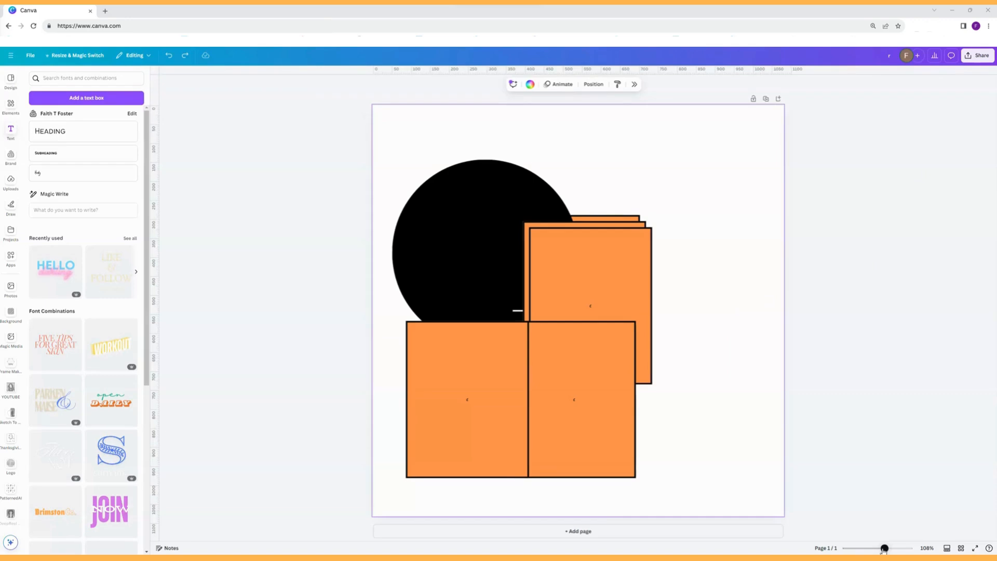
{"action": "mouse_move", "coordinate": [885, 549]}
{"action": "left_mouse_down"}
{"action": "mouse_move", "coordinate": [874, 549]}
{"action": "mouse_move", "coordinate": [893, 549]}
{"action": "mouse_move", "coordinate": [882, 552]}
{"action": "left_mouse_up"}
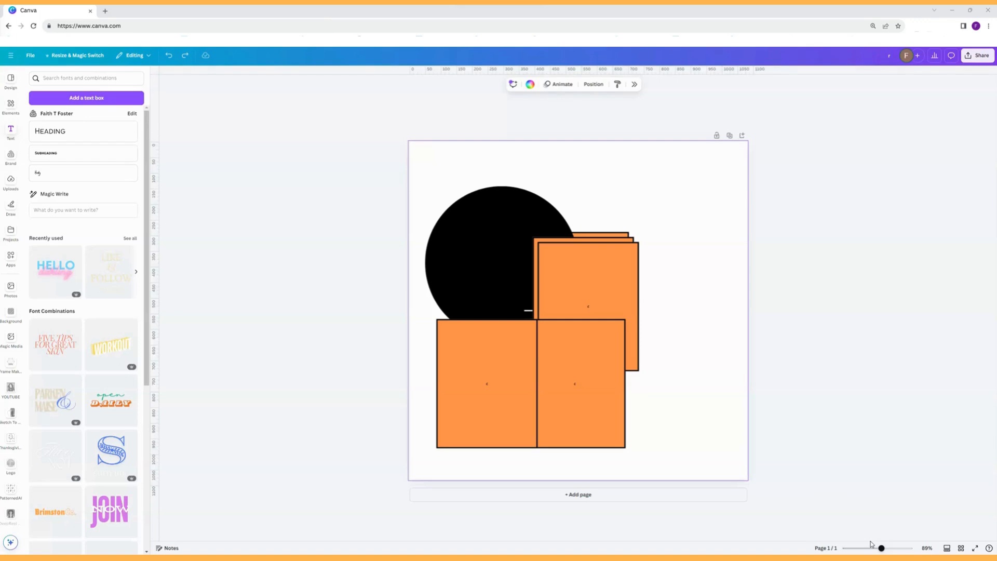
{"action": "key", "text": "ctrl+minus"}
{"action": "key", "text": "ctrl+minus"}
{"action": "key", "text": "ctrl+minus"}
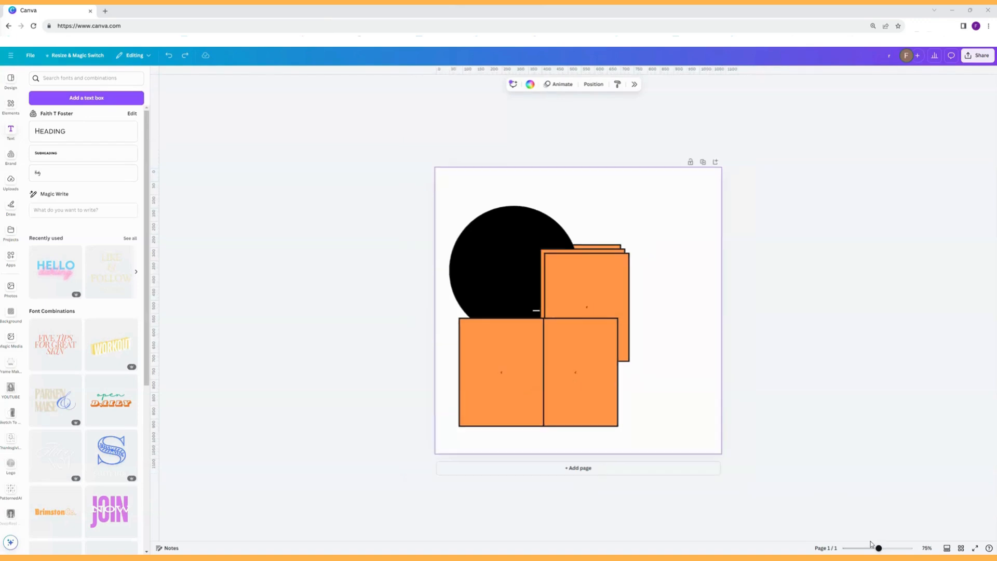
{"action": "key", "text": "ctrl+plus"}
{"action": "key", "text": "ctrl+plus"}
{"action": "key", "text": "ctrl+plus"}
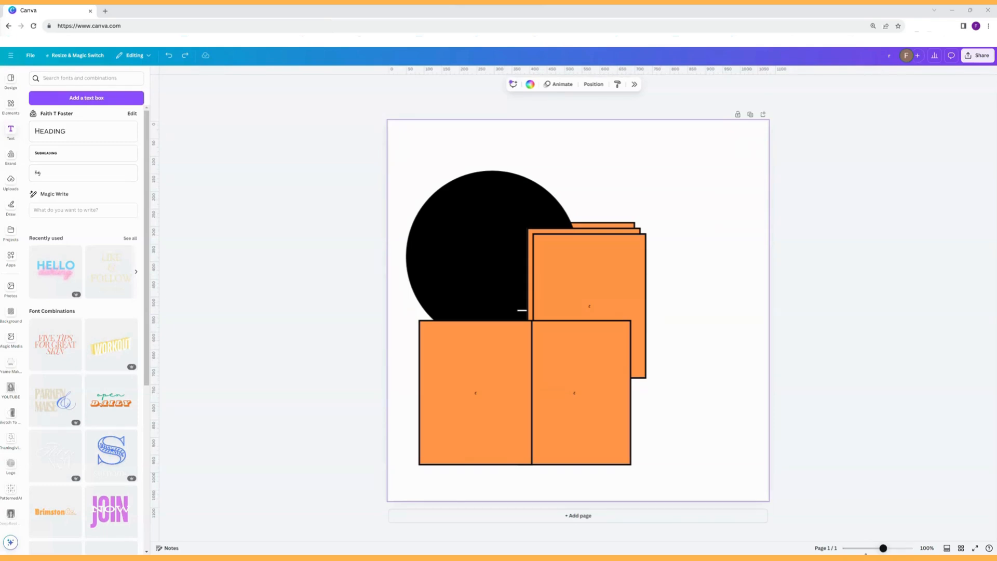
Zoom the whole browser view out to 25% and back in, and set the page zoom to 59%.
{"action": "scroll", "coordinate": [866, 553], "scroll_direction": "down", "scroll_amount": 5}
{"action": "scroll", "coordinate": [866, 553], "scroll_direction": "up", "scroll_amount": 7}
{"action": "scroll", "coordinate": [866, 553], "scroll_direction": "down", "scroll_amount": 8}
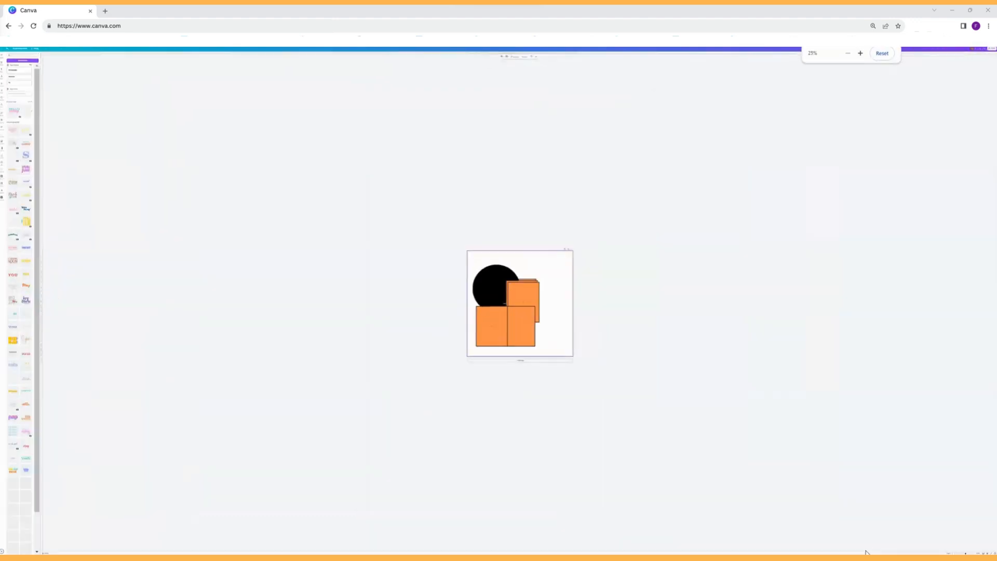
{"action": "scroll", "coordinate": [866, 553], "scroll_direction": "up", "scroll_amount": 6}
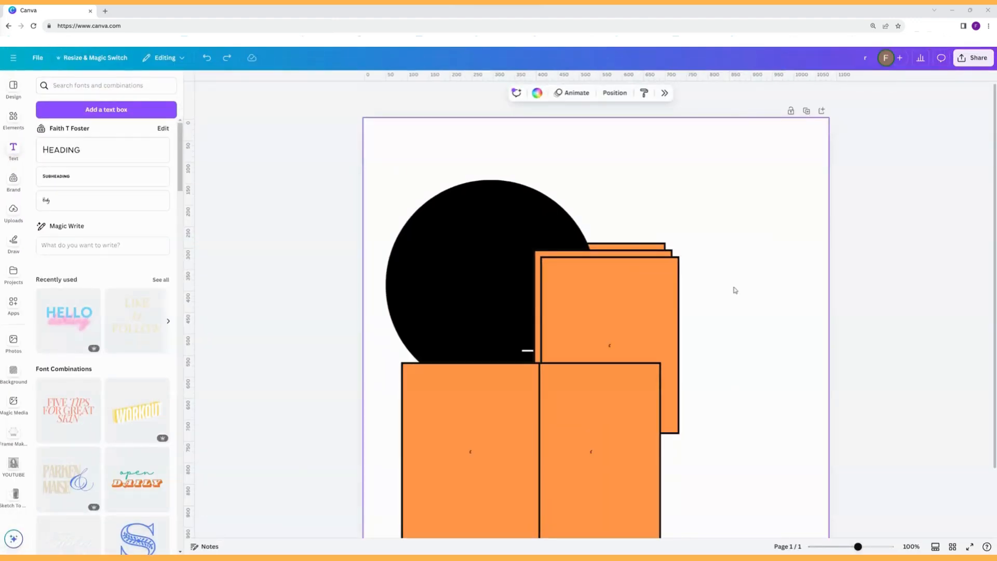
{"action": "scroll", "coordinate": [734, 289], "scroll_direction": "down", "scroll_amount": 4}
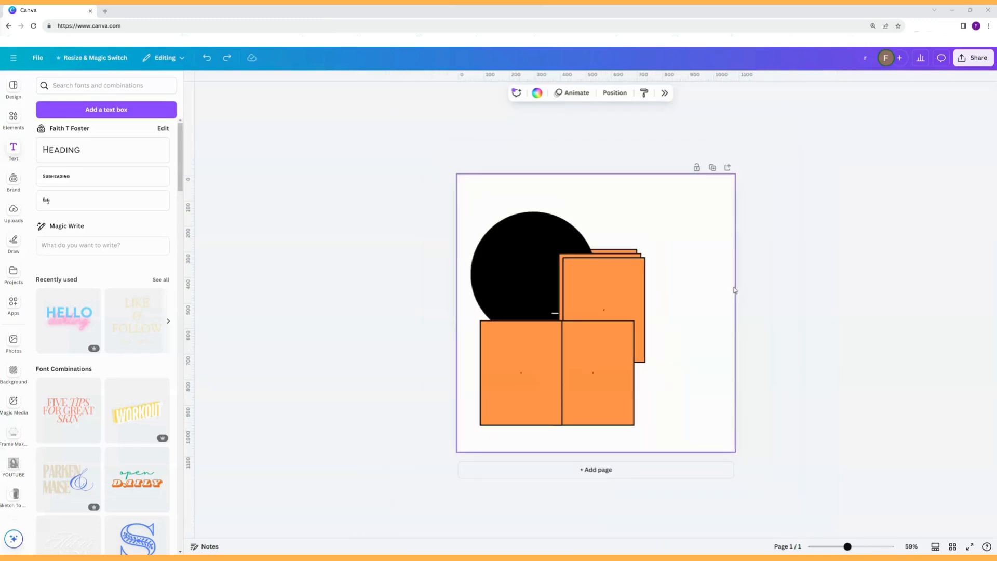